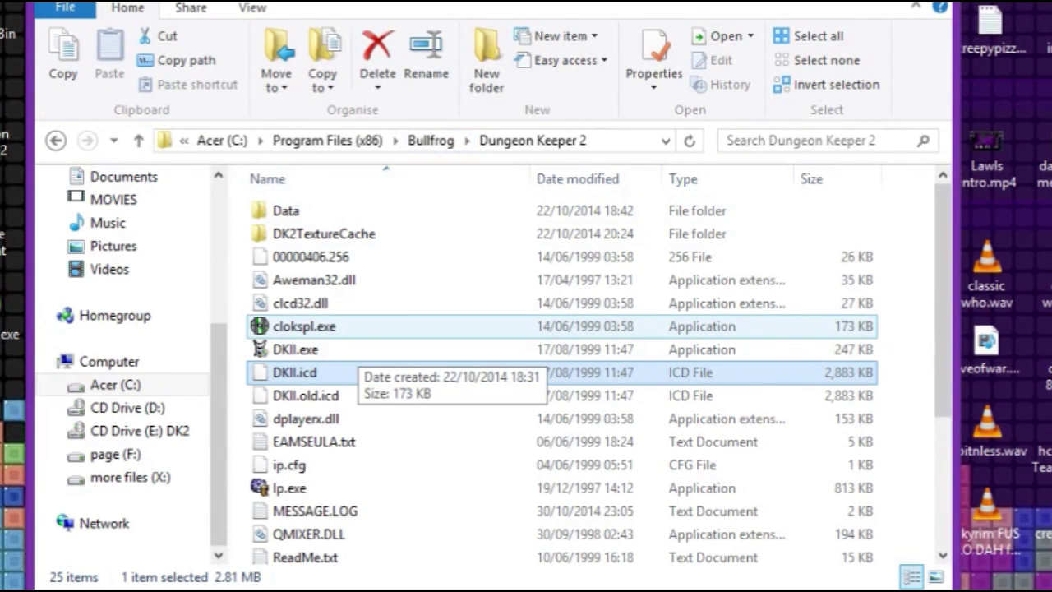
Scroll the unsafediscv1.5.5 folder listing to view unSafedisc.exe beside the game folder.
{"action": "scroll", "coordinate": [562, 378], "scroll_direction": "down", "scroll_amount": 3}
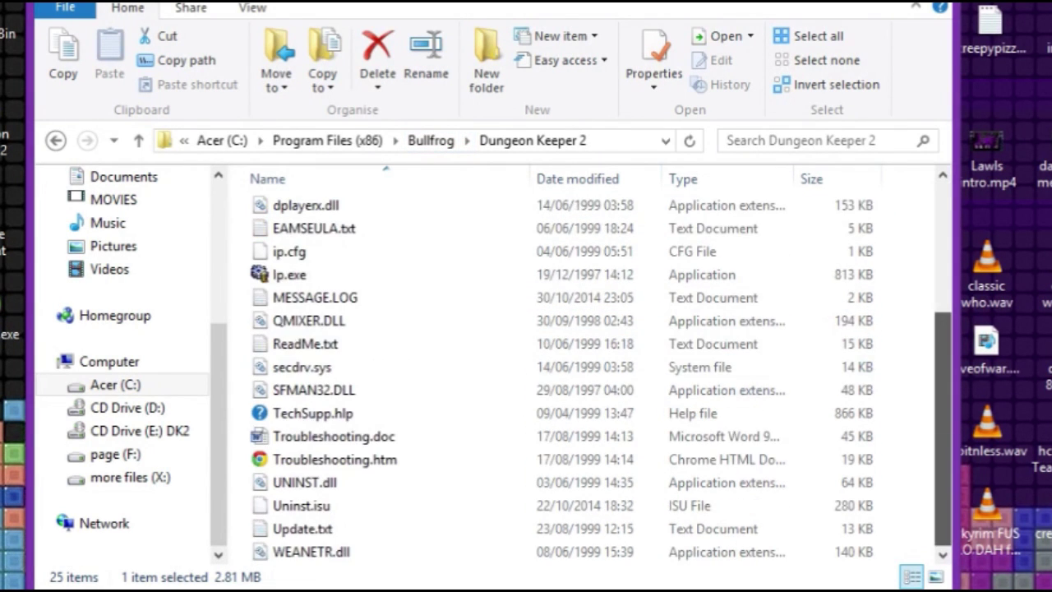
{"action": "scroll", "coordinate": [562, 378], "scroll_direction": "up", "scroll_amount": 3}
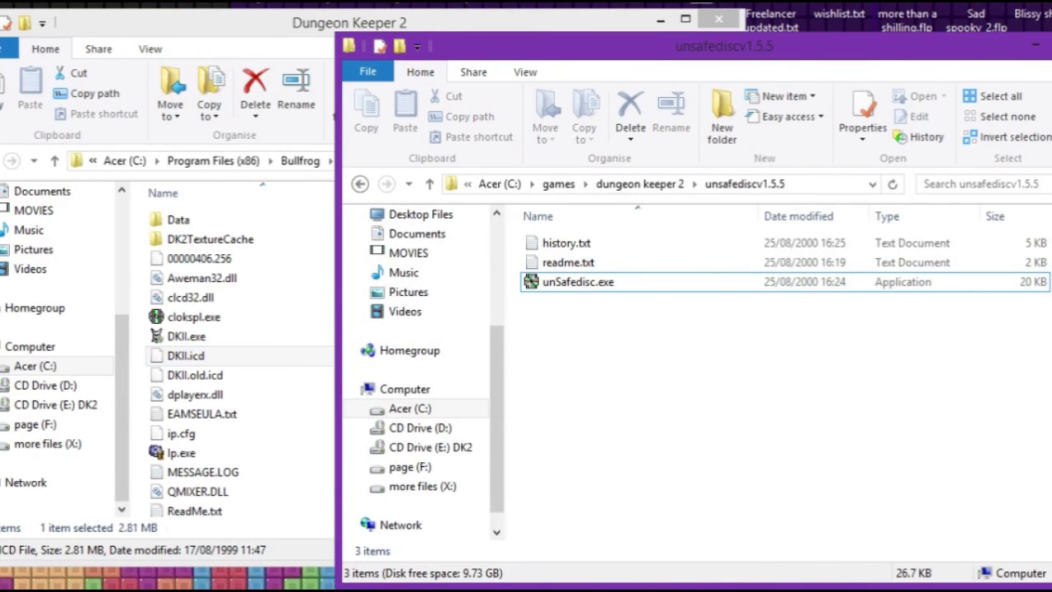
Launch unSafedisc.exe and run Decrypt Game on DKII.icd.
{"action": "double_click", "coordinate": [579, 282]}
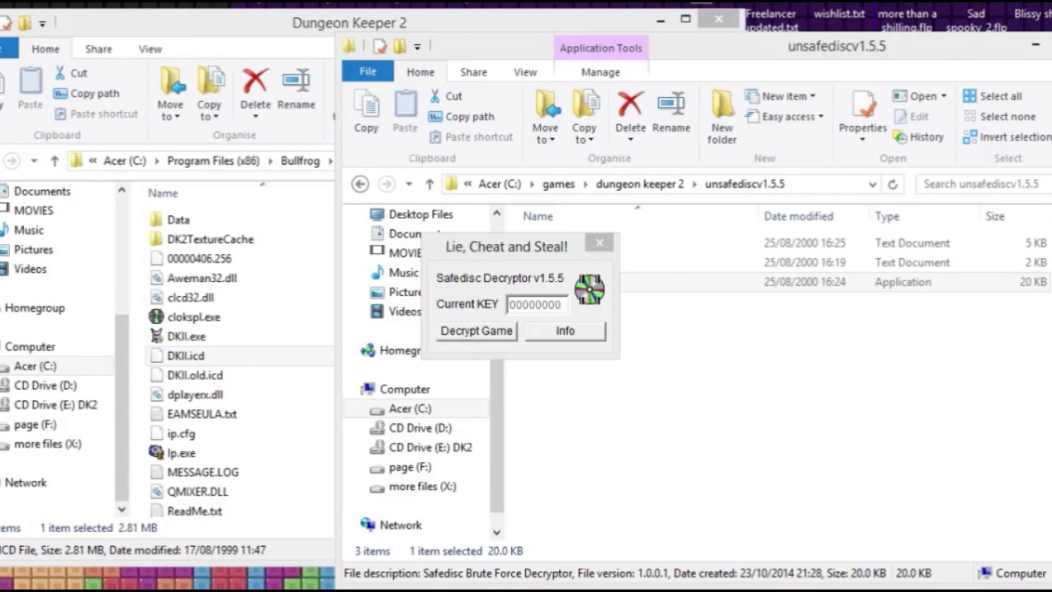
{"action": "left_click", "coordinate": [479, 330]}
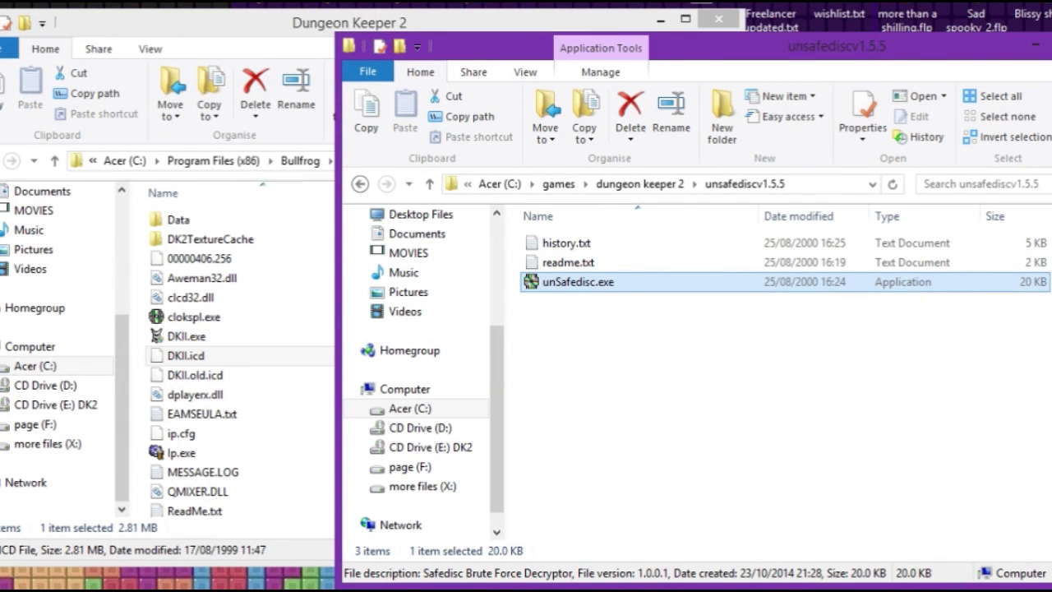
Bring the Dungeon Keeper 2 install folder forward and select DKII.exe.
{"action": "left_click_drag", "start_coordinate": [559, 302], "coordinate": [604, 394]}
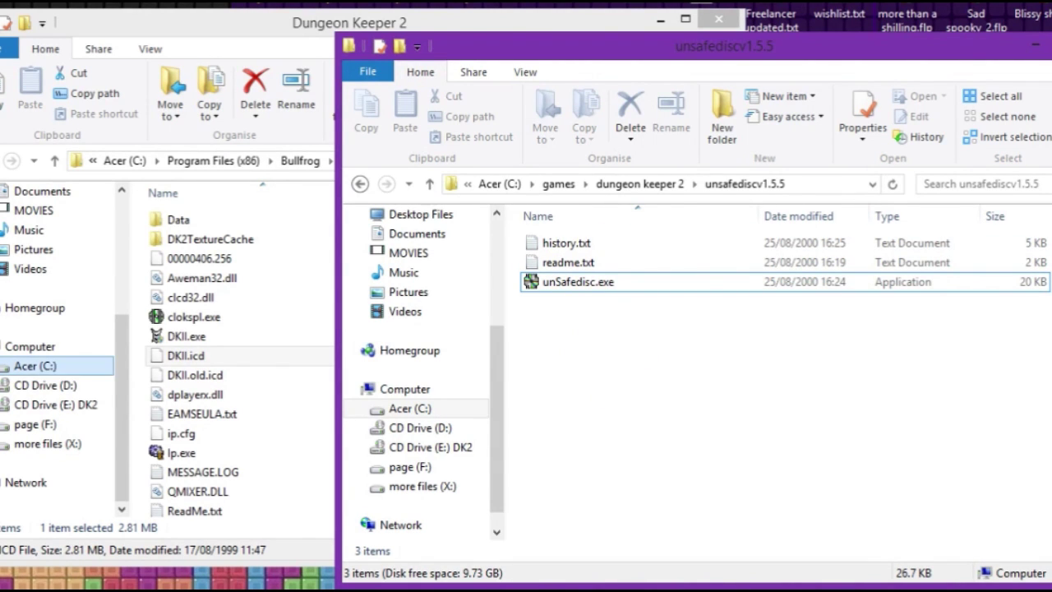
{"action": "left_click", "coordinate": [188, 355]}
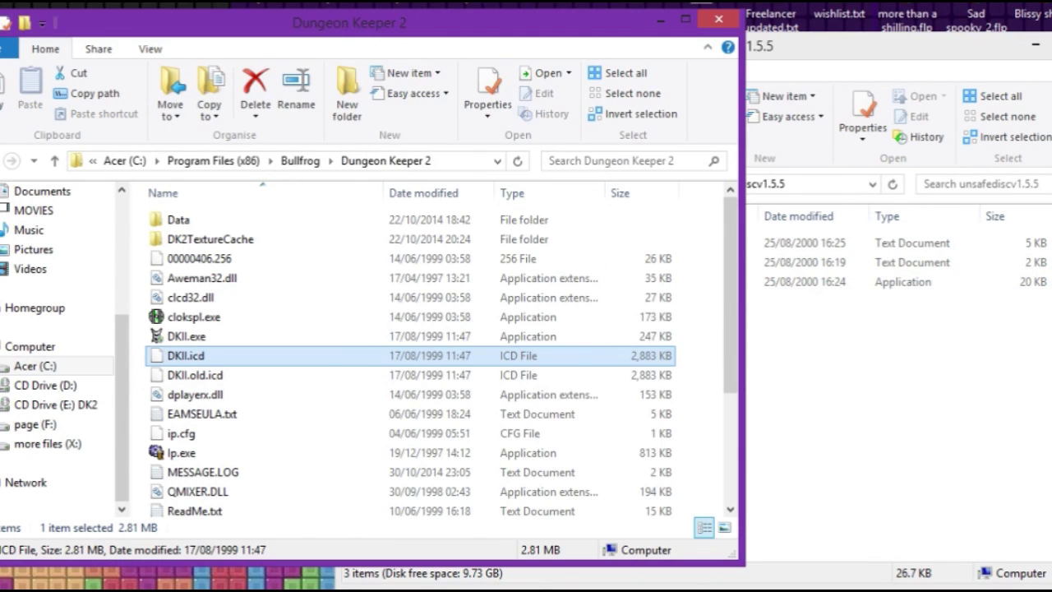
{"action": "key", "text": "alt+Tab"}
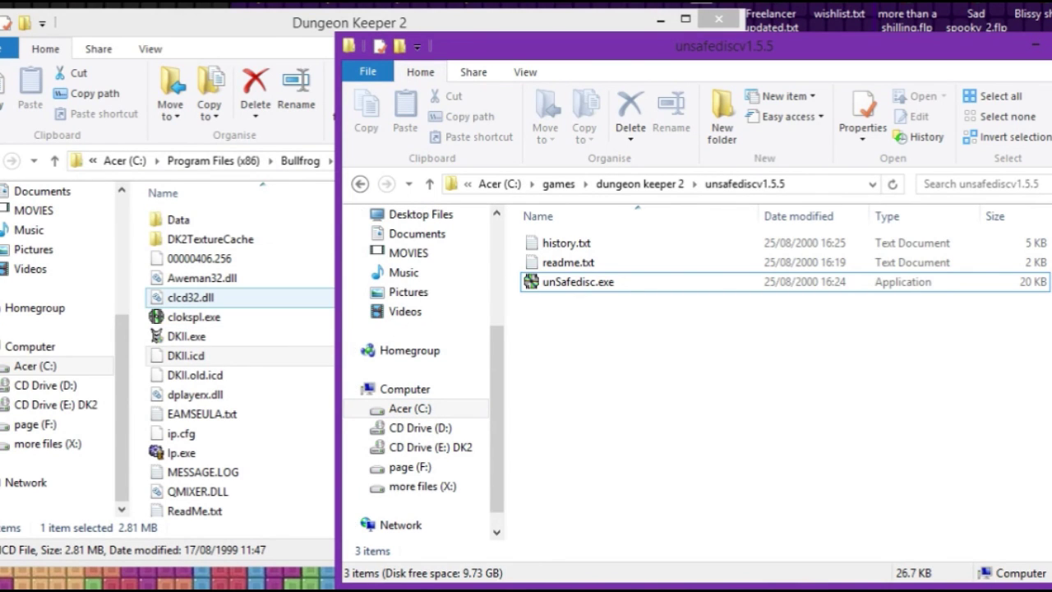
{"action": "left_click", "coordinate": [185, 336]}
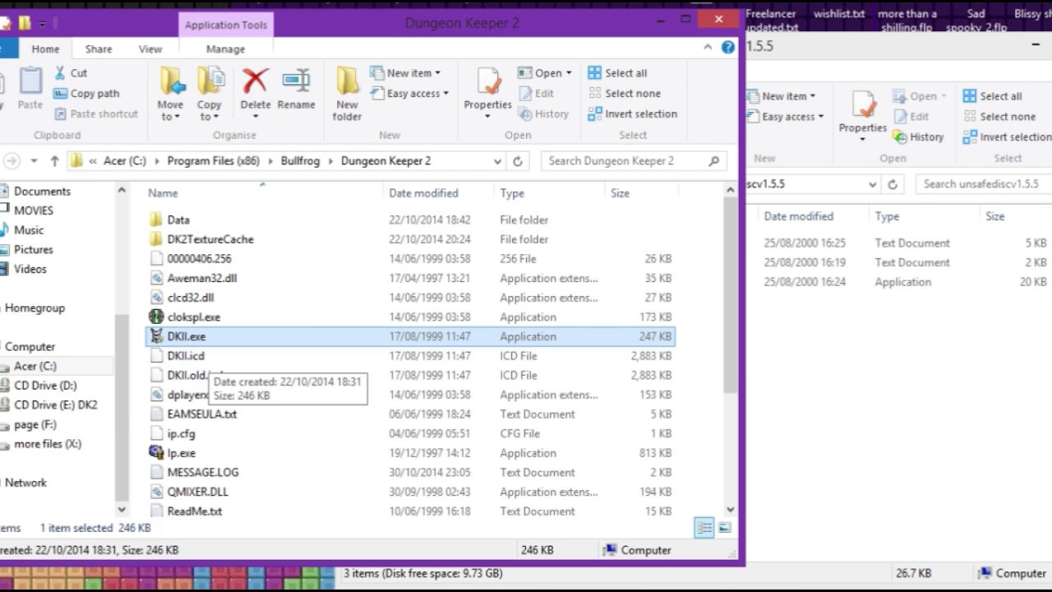
Show DKII.exe's Compatibility tab with the Windows XP (Service Pack 3) mode list open.
{"action": "right_click", "coordinate": [247, 336]}
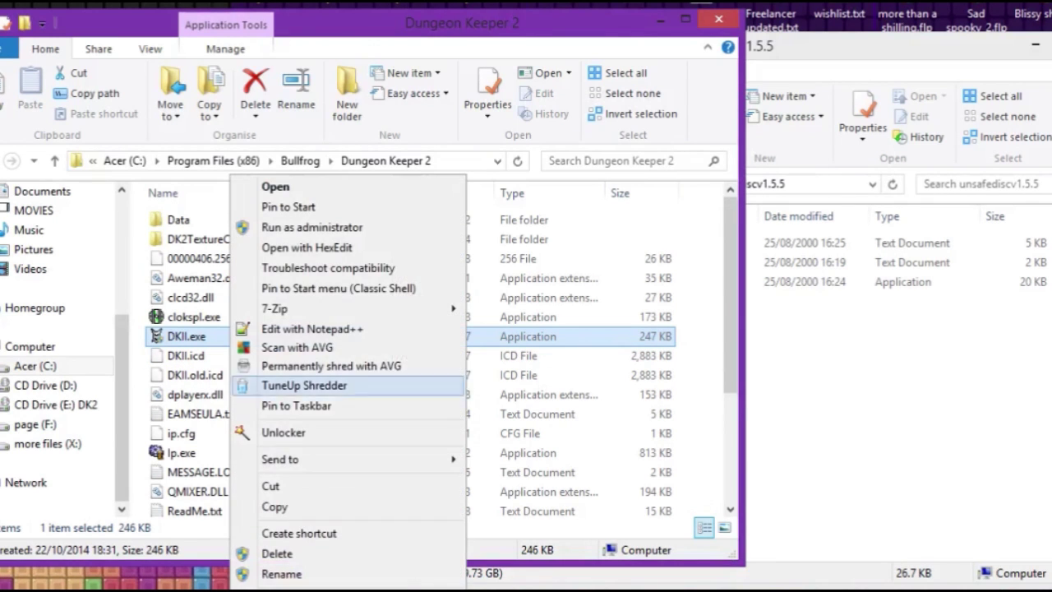
{"action": "left_click", "coordinate": [284, 585]}
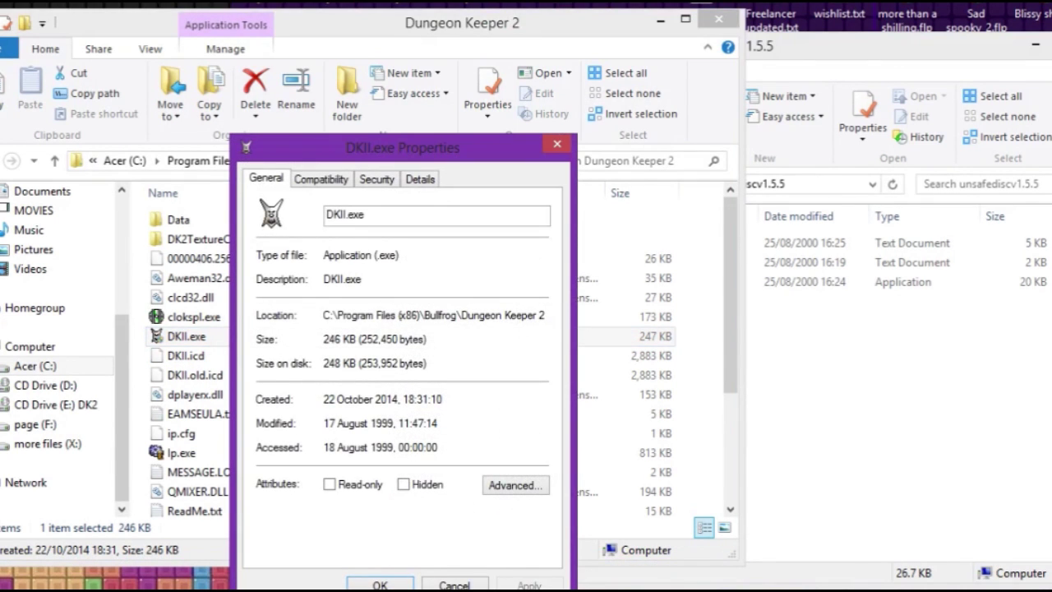
{"action": "left_click", "coordinate": [321, 178]}
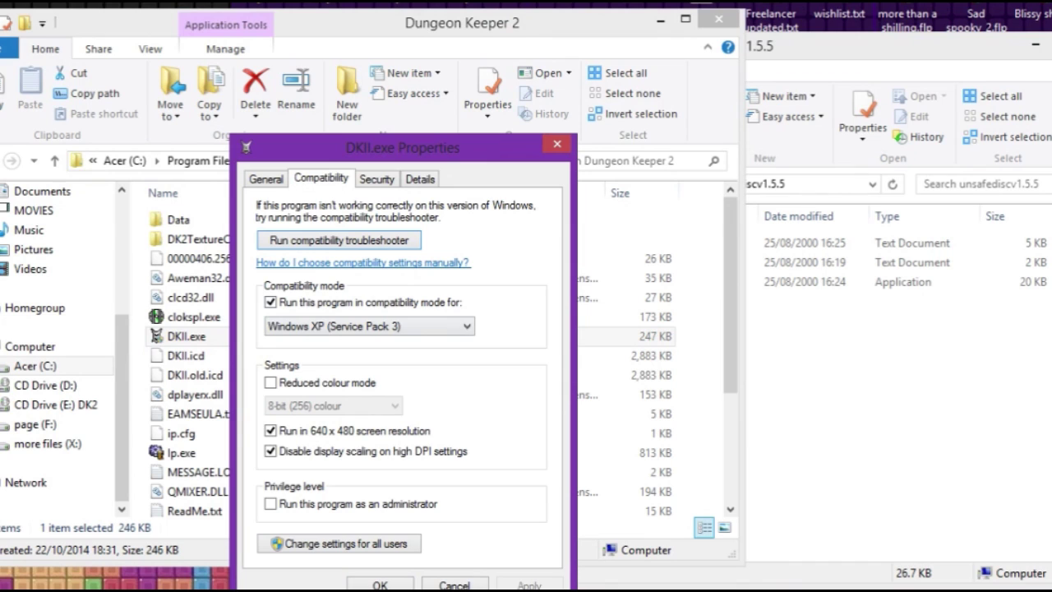
{"action": "left_click", "coordinate": [369, 326]}
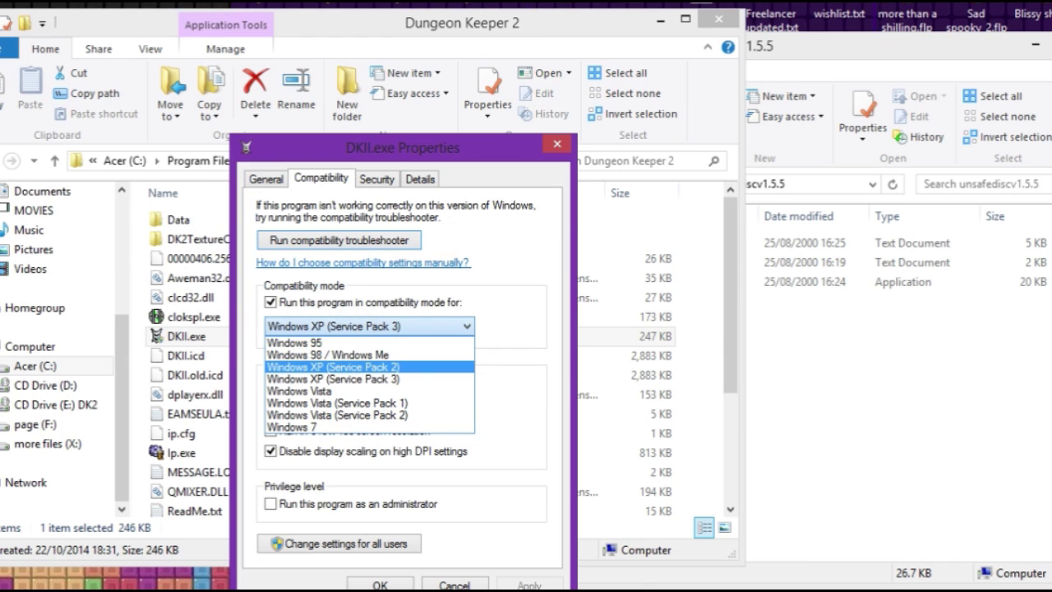
Keep Windows XP (Service Pack 3) compatibility for DKII.exe and confirm with OK.
{"action": "key", "text": "Escape"}
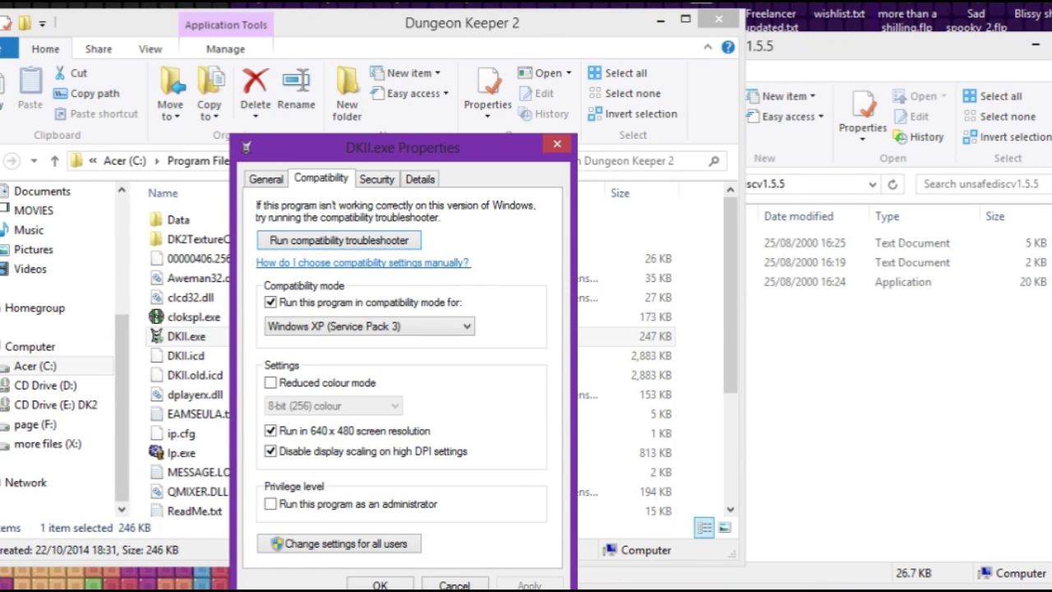
{"action": "left_click", "coordinate": [453, 585]}
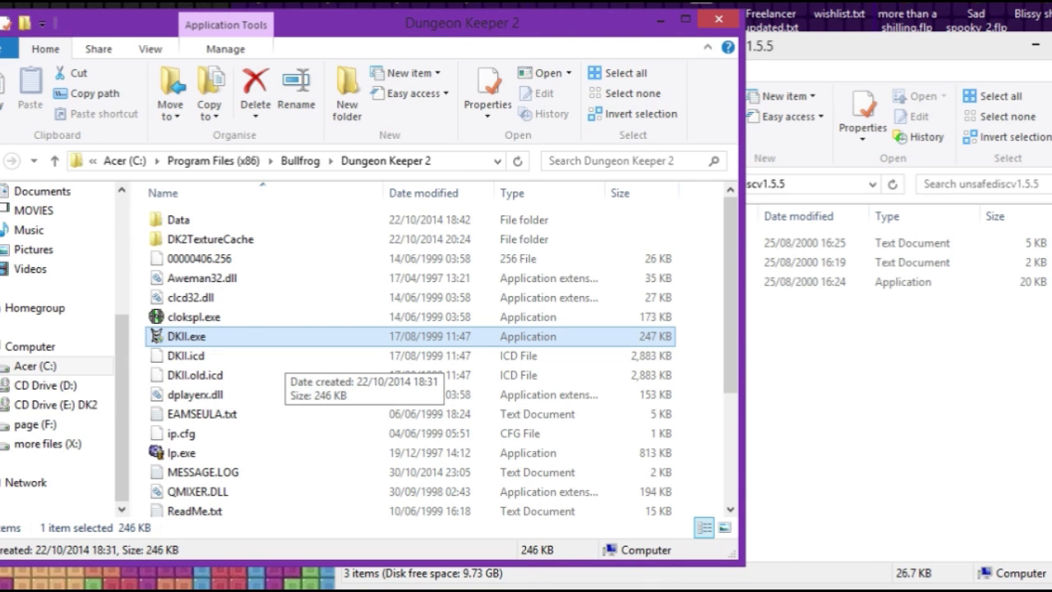
Launch DKII.exe and go to Single Player Game from the main menu.
{"action": "key", "text": "Return"}
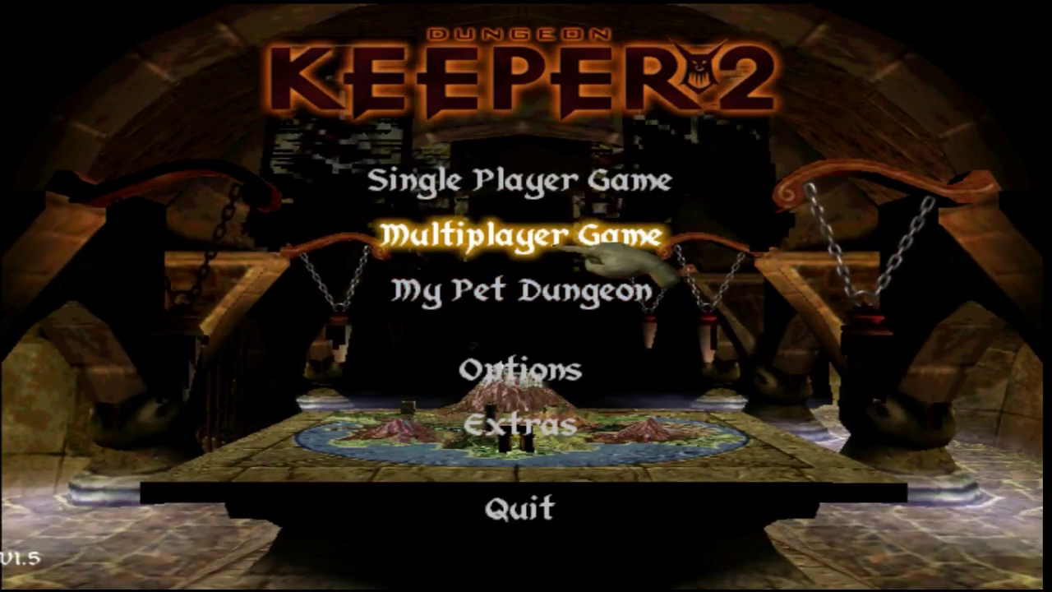
{"action": "left_click", "coordinate": [596, 177]}
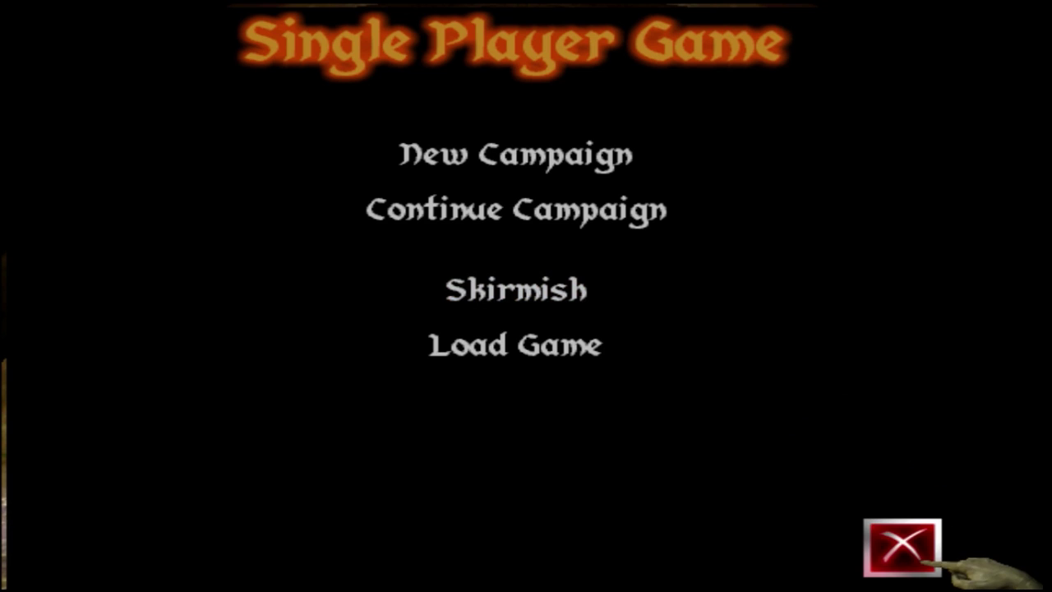
Uncheck Hardware Acceleration in Graphics Options and accept, returning to the main menu.
{"action": "left_click", "coordinate": [929, 557]}
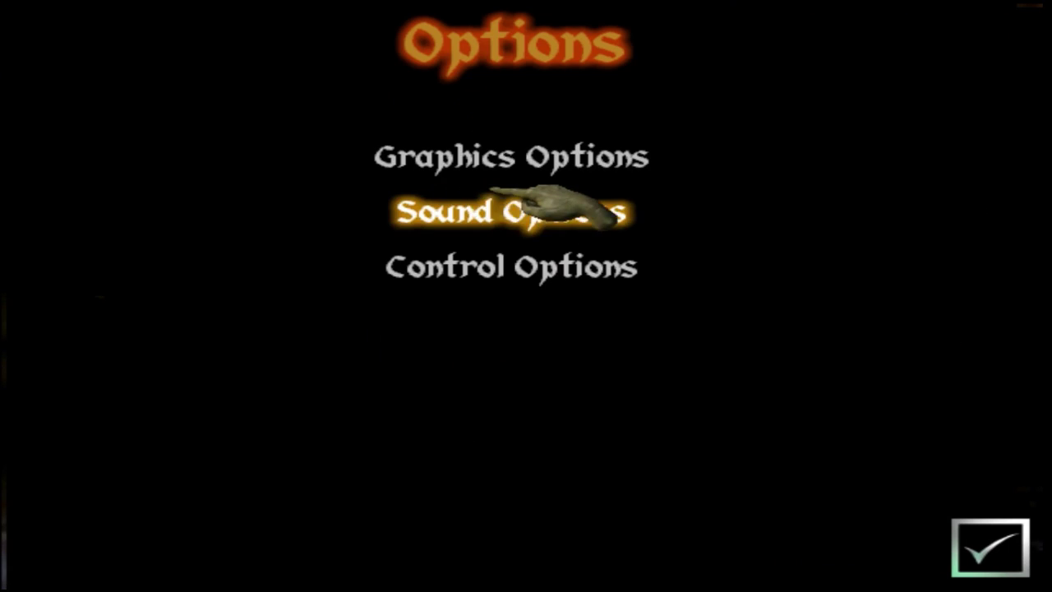
{"action": "left_click", "coordinate": [580, 158]}
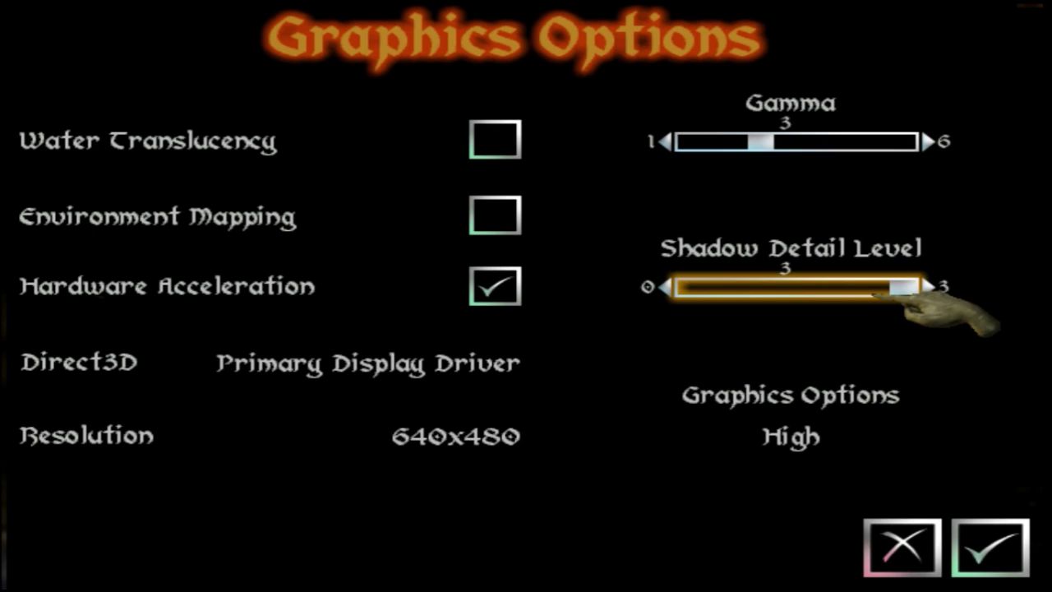
{"action": "left_click", "coordinate": [518, 290]}
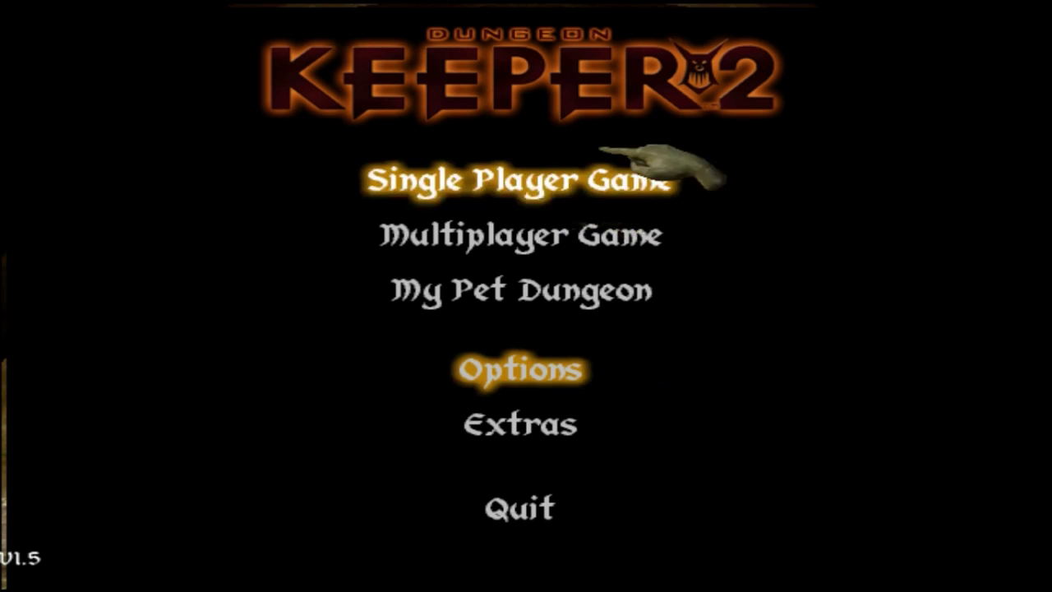
Choose Single Player Game, then start a Skirmish to load the dungeon map.
{"action": "left_click", "coordinate": [559, 160]}
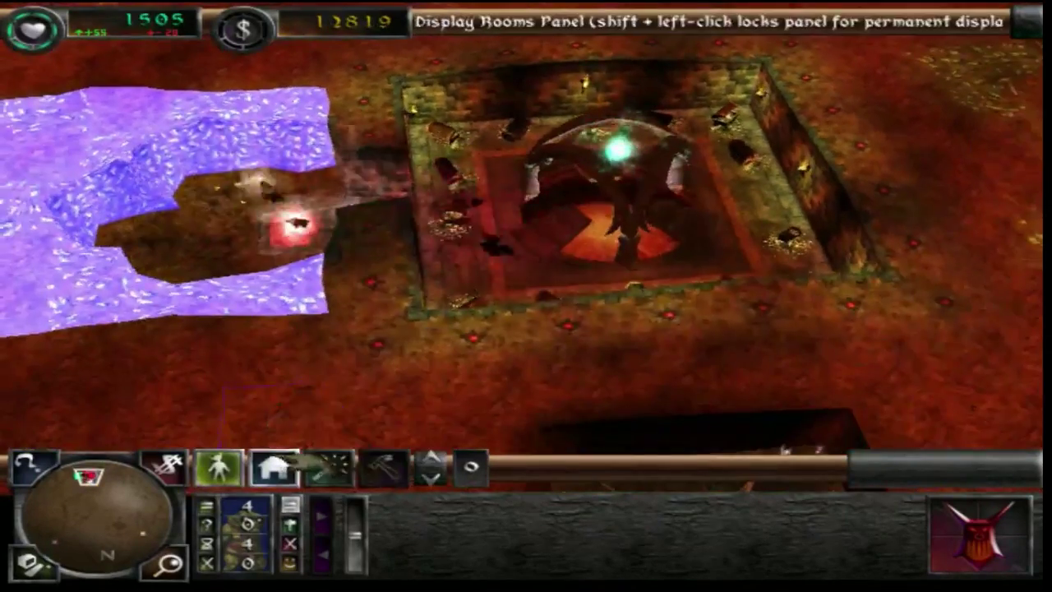
Cast Create Imp from the Keeper Spells to summon several more imps.
{"action": "left_click", "coordinate": [337, 469]}
{"action": "left_click", "coordinate": [249, 514]}
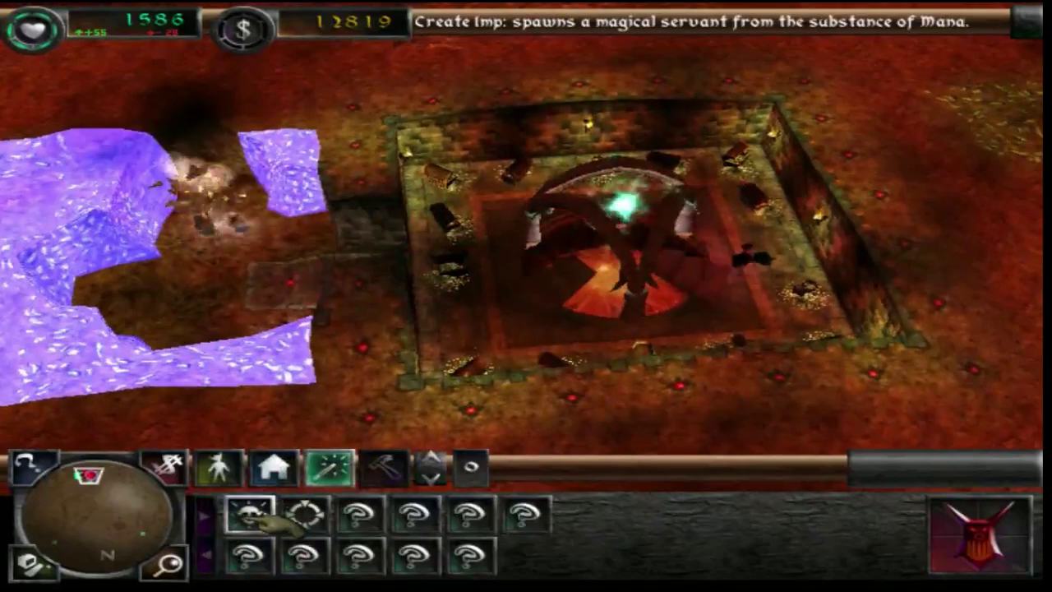
{"action": "left_click", "coordinate": [623, 235]}
{"action": "left_click", "coordinate": [624, 302]}
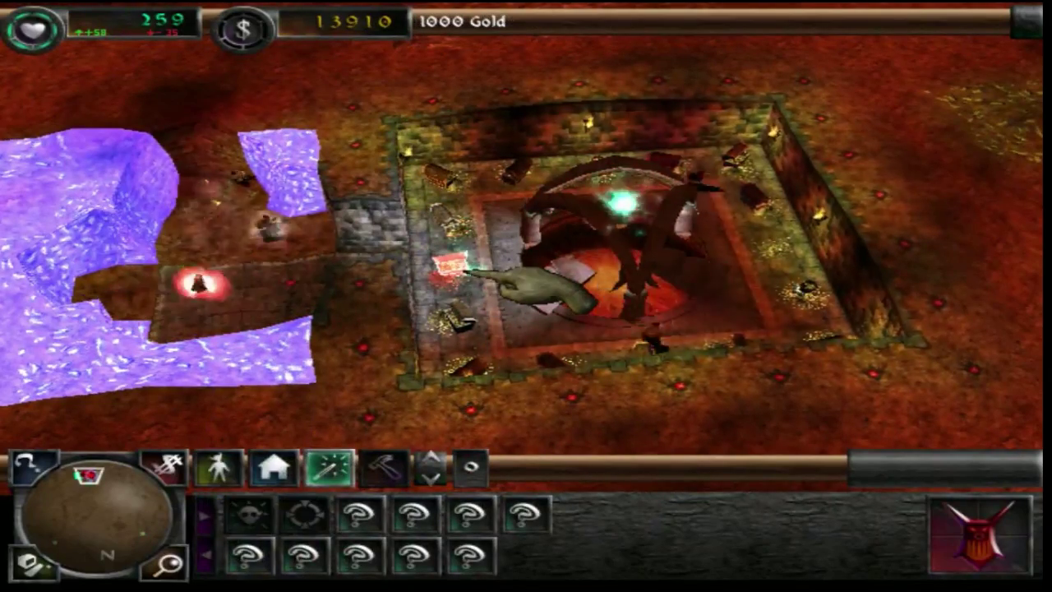
{"action": "key", "text": "Down"}
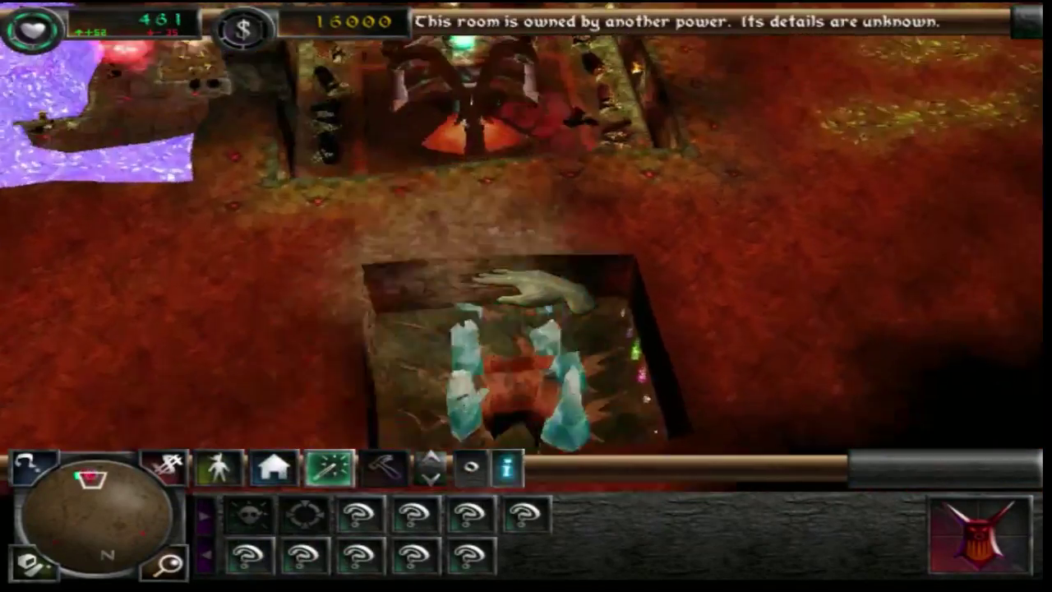
{"action": "key", "text": "Up"}
{"action": "key", "text": "Right"}
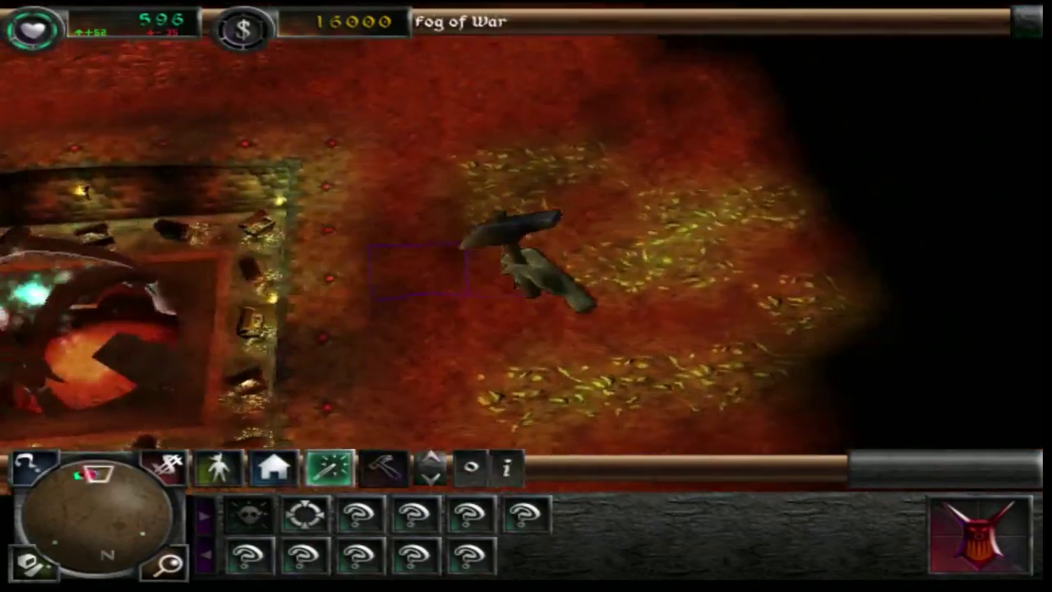
{"action": "key", "text": "Left"}
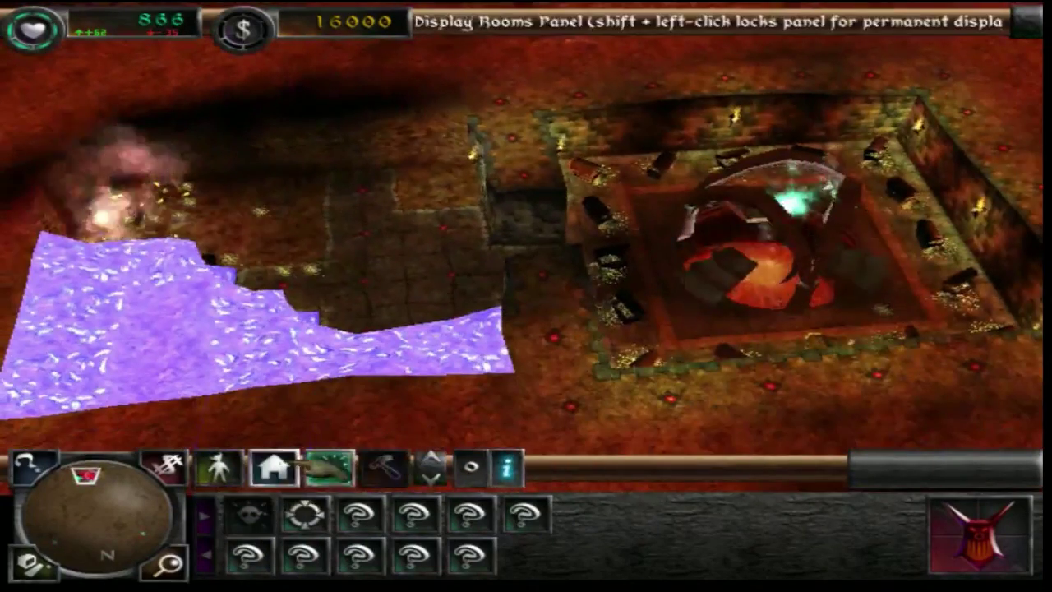
Paint a large Treasury room on the dug-out ground beside the Dungeon Heart.
{"action": "left_click", "coordinate": [273, 467]}
{"action": "left_click", "coordinate": [359, 515]}
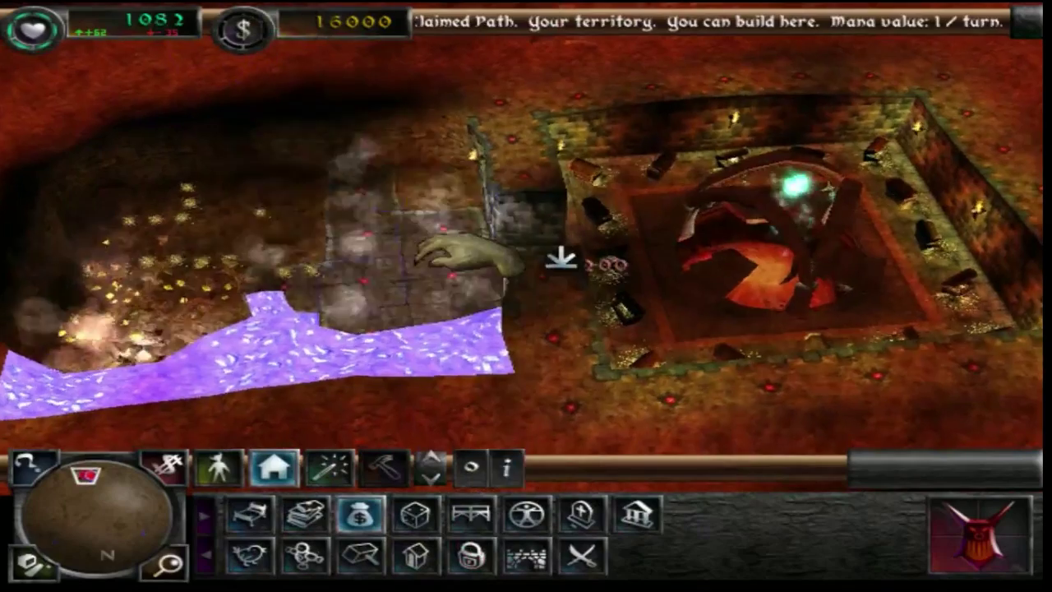
{"action": "left_click", "coordinate": [444, 247]}
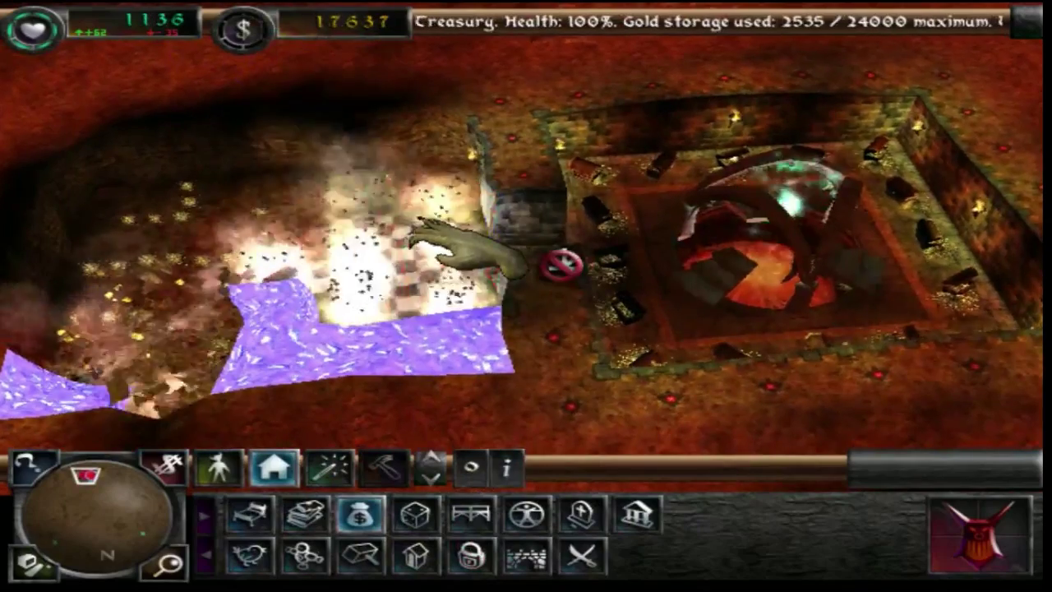
{"action": "key", "text": "Left"}
{"action": "key", "text": "Left"}
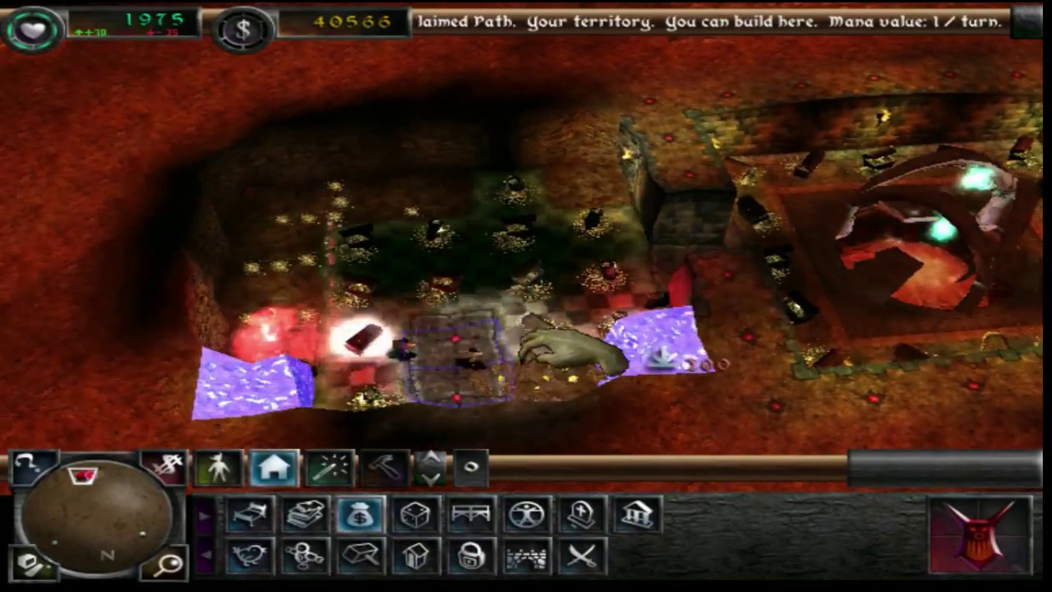
{"action": "left_click", "coordinate": [456, 362]}
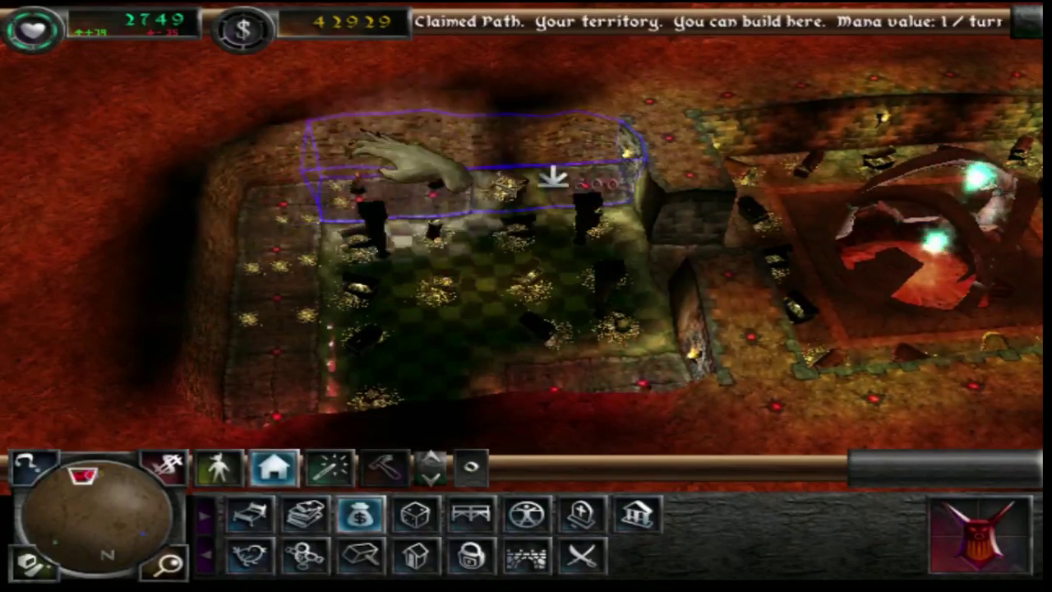
{"action": "left_click_drag", "start_coordinate": [552, 176], "coordinate": [575, 176]}
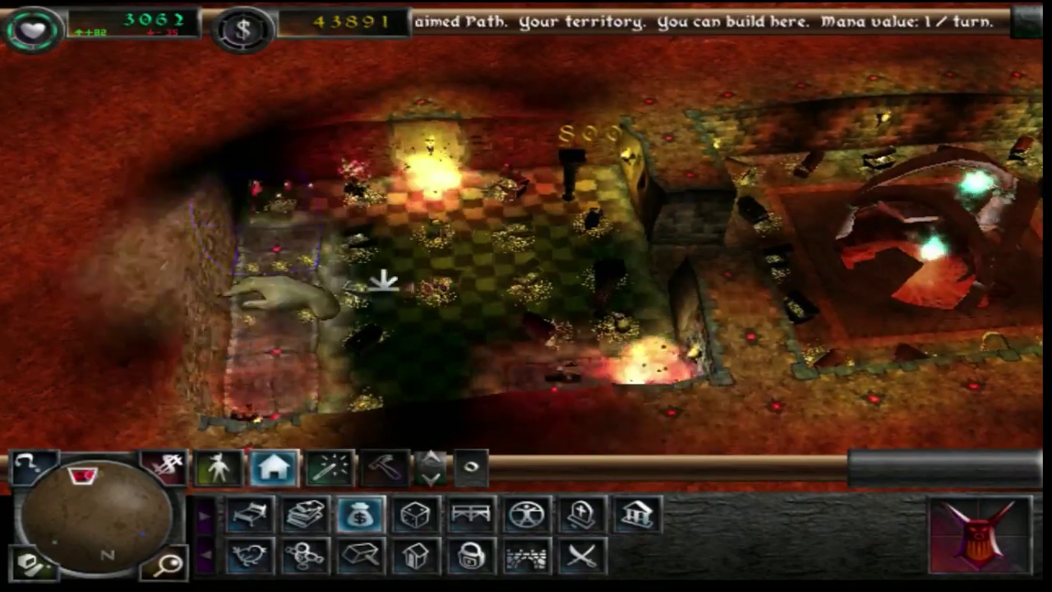
{"action": "left_click_drag", "start_coordinate": [238, 289], "coordinate": [177, 427]}
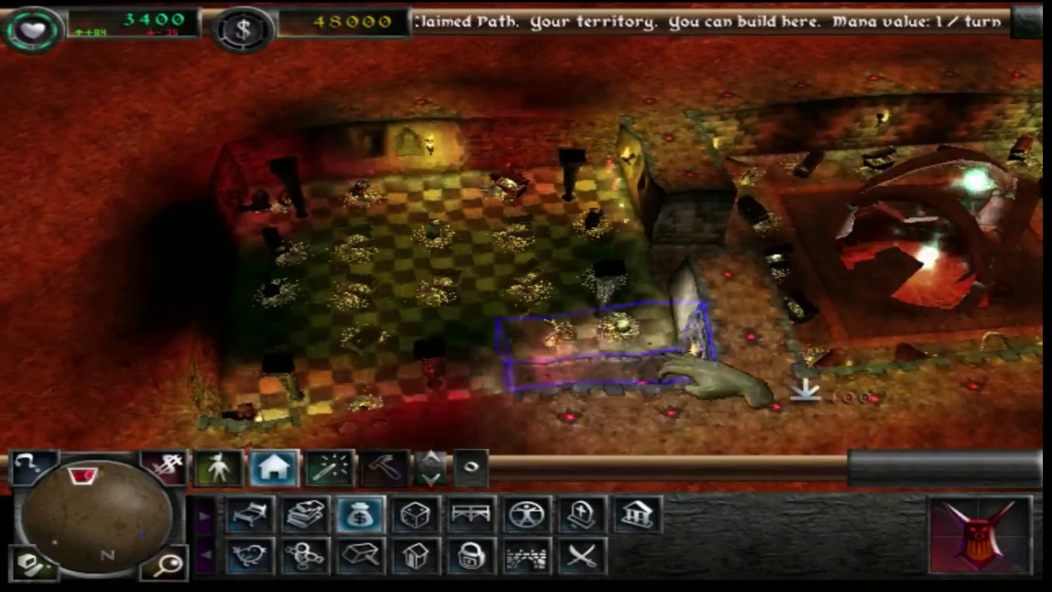
{"action": "left_click", "coordinate": [662, 373]}
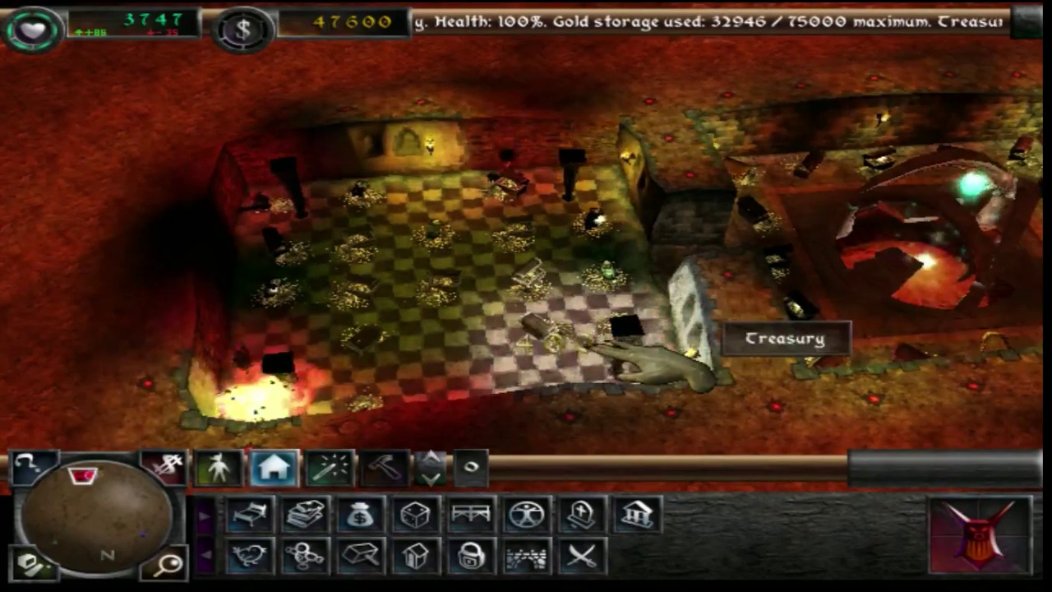